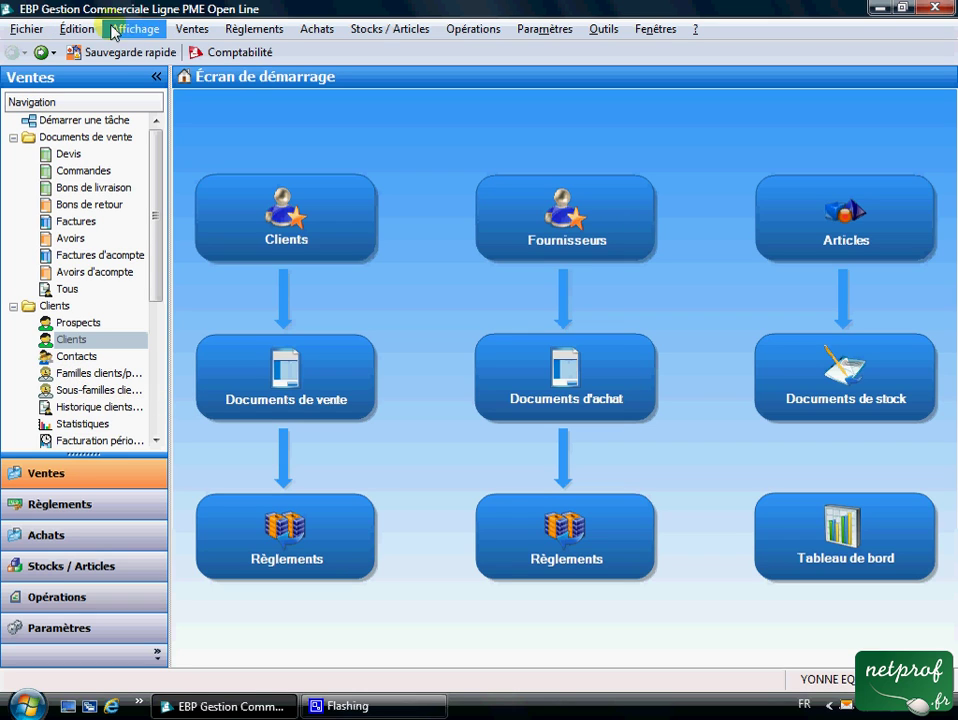
- Open the client/prospect families list, view a blank new family form, close it and return to the start screen
left_click(196, 31)
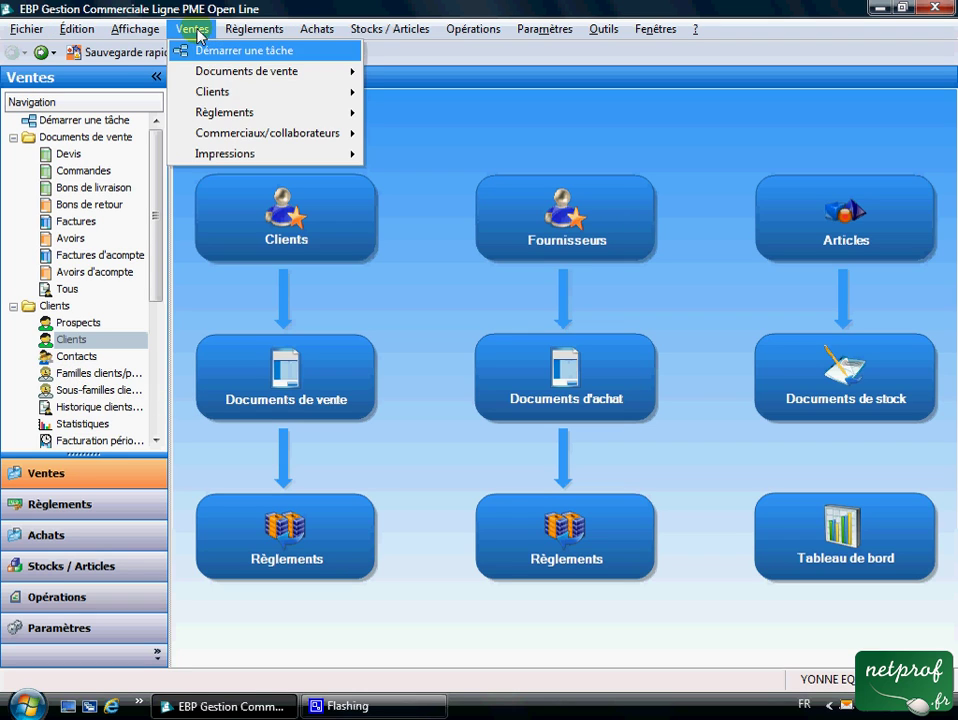
mouse_move(204, 94)
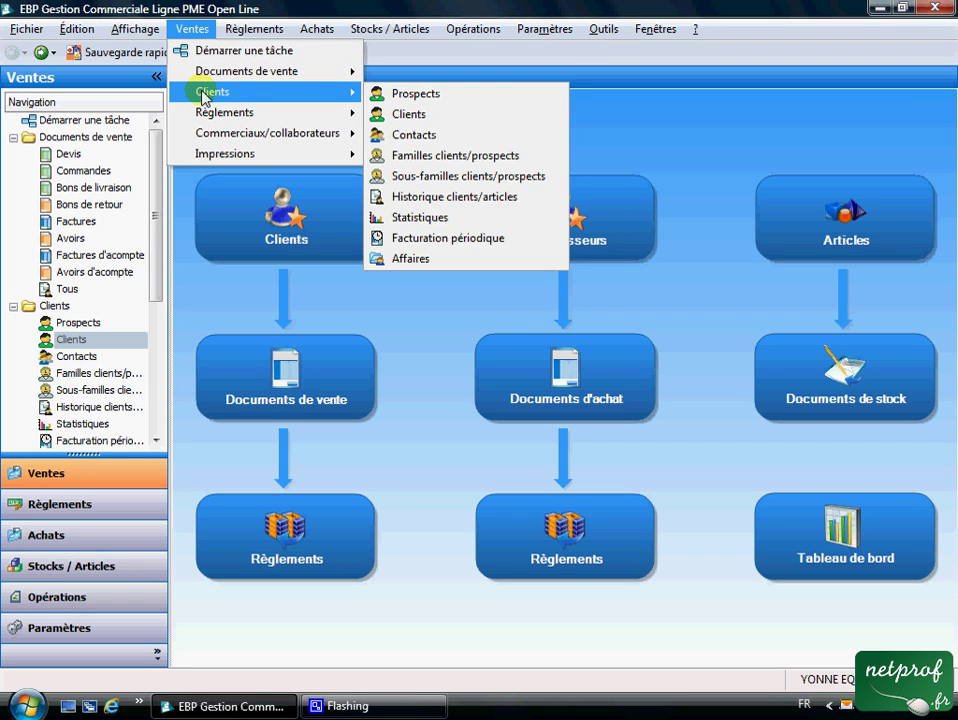
left_click(446, 155)
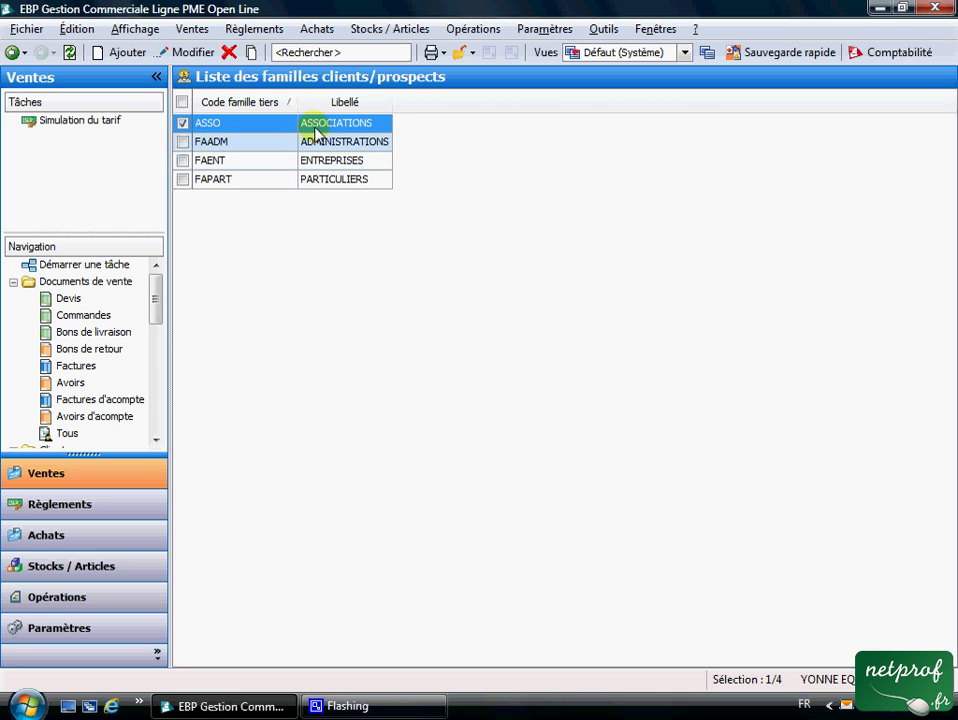
left_click(127, 55)
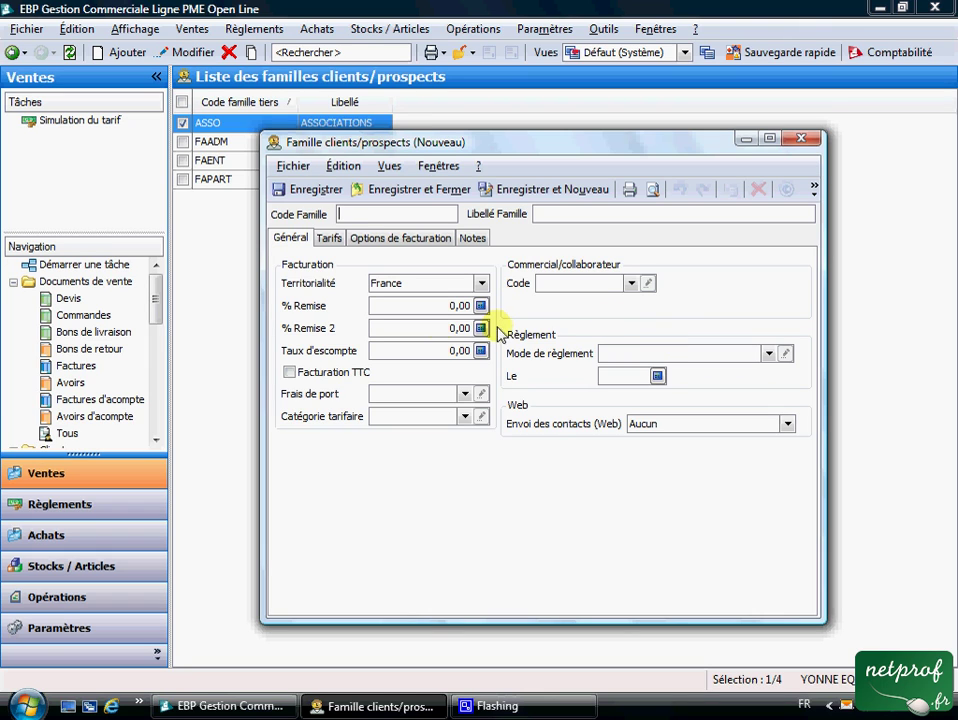
left_click(801, 138)
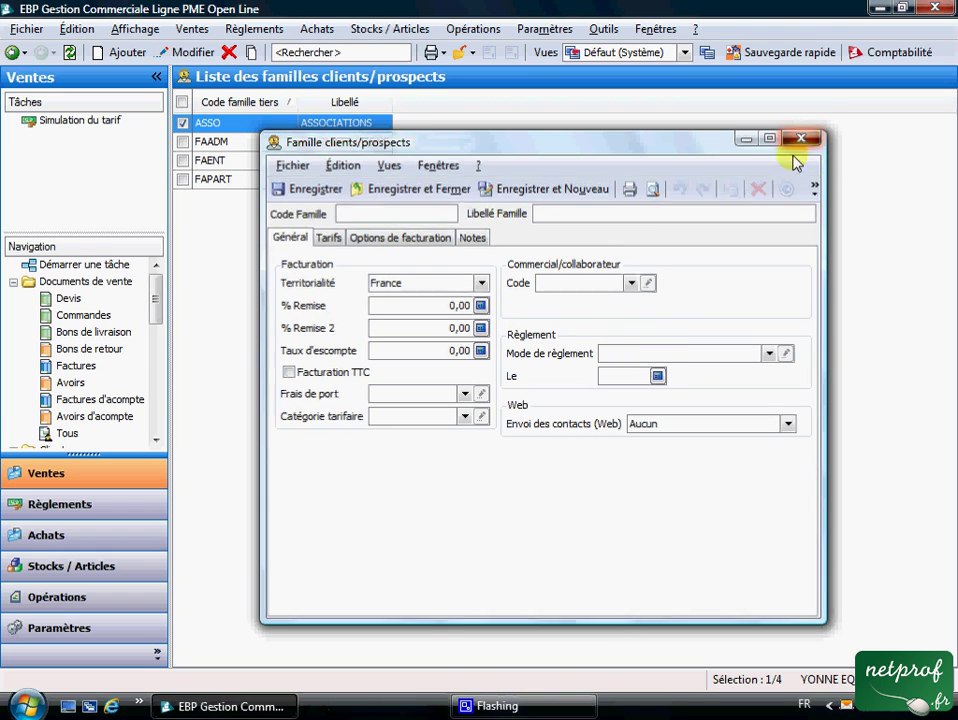
left_click(12, 52)
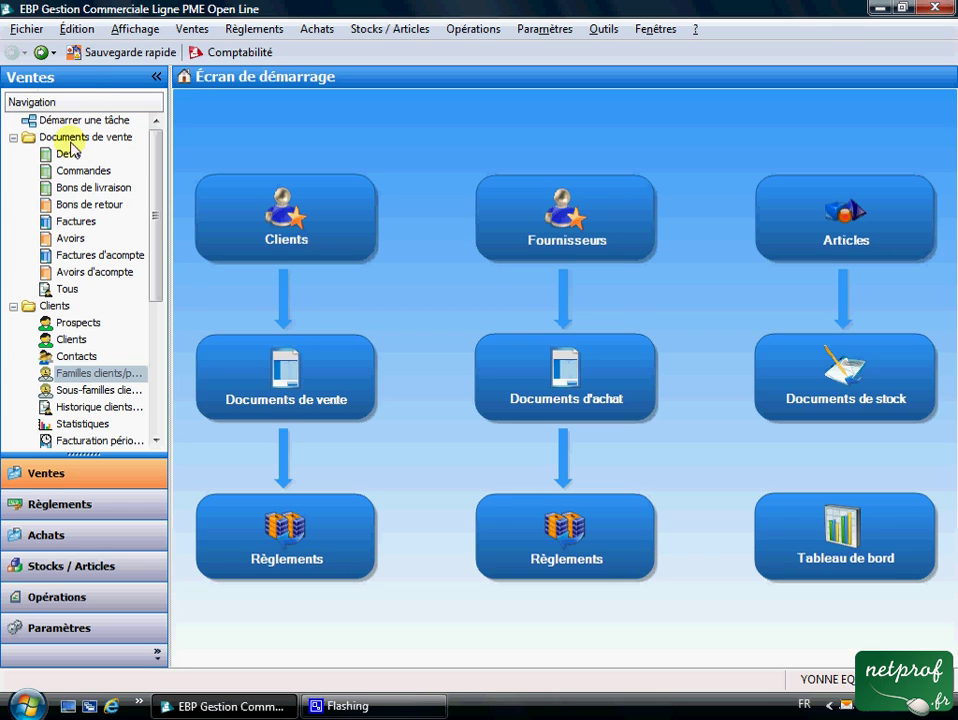
- Open the list of clients
left_click(192, 30)
mouse_move(207, 92)
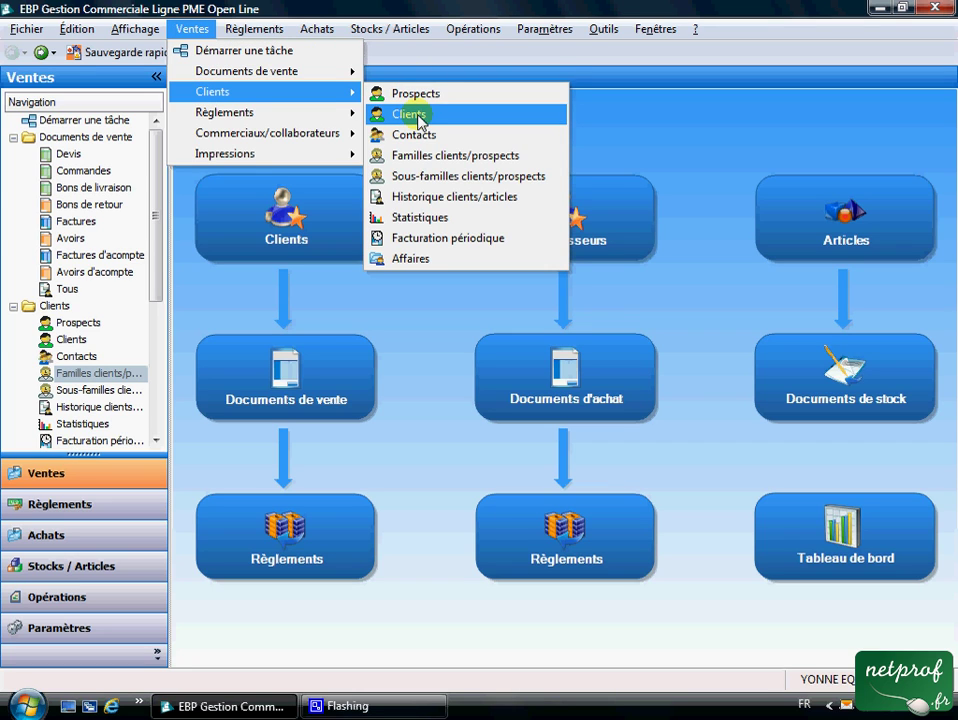
left_click(319, 218)
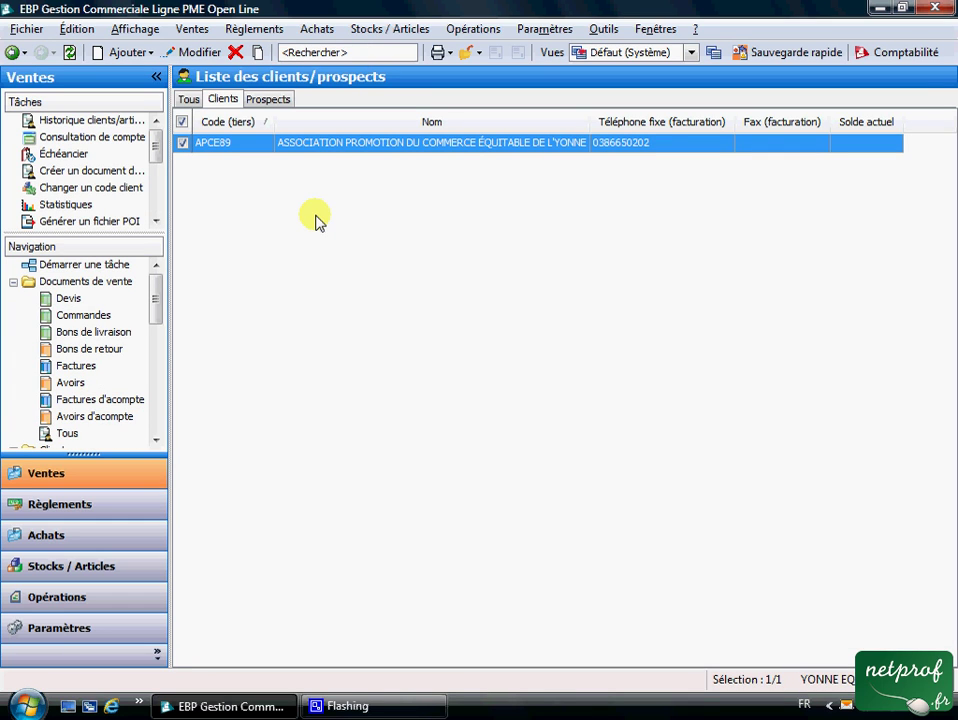
- Start a new client record and assign it to the ASSOCIATIONS family, declining to apply the family's parameters
left_click(129, 55)
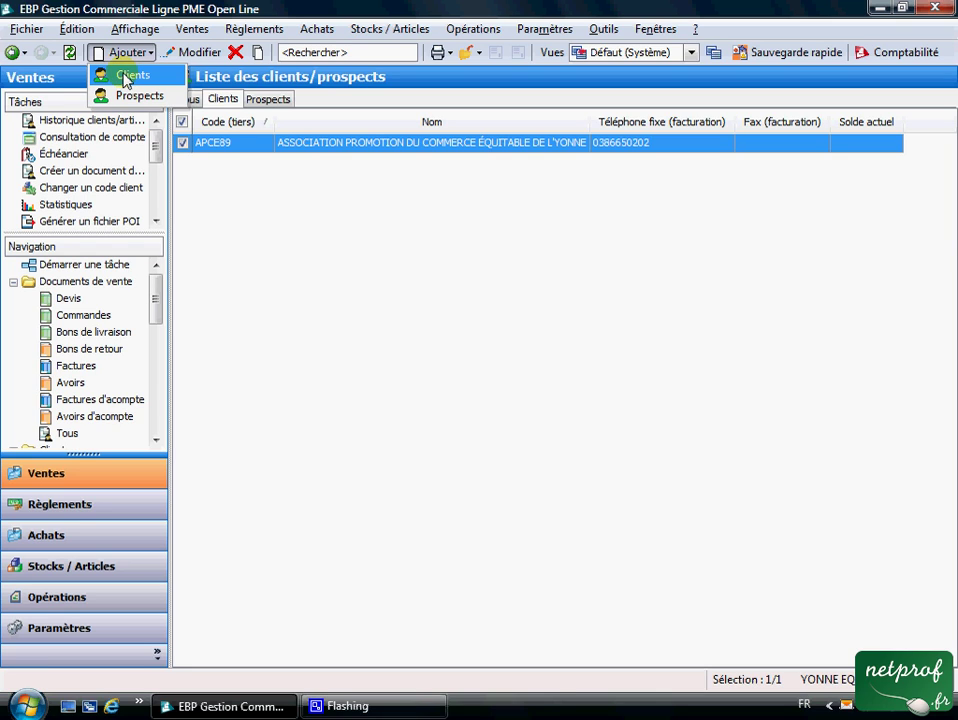
left_click(120, 77)
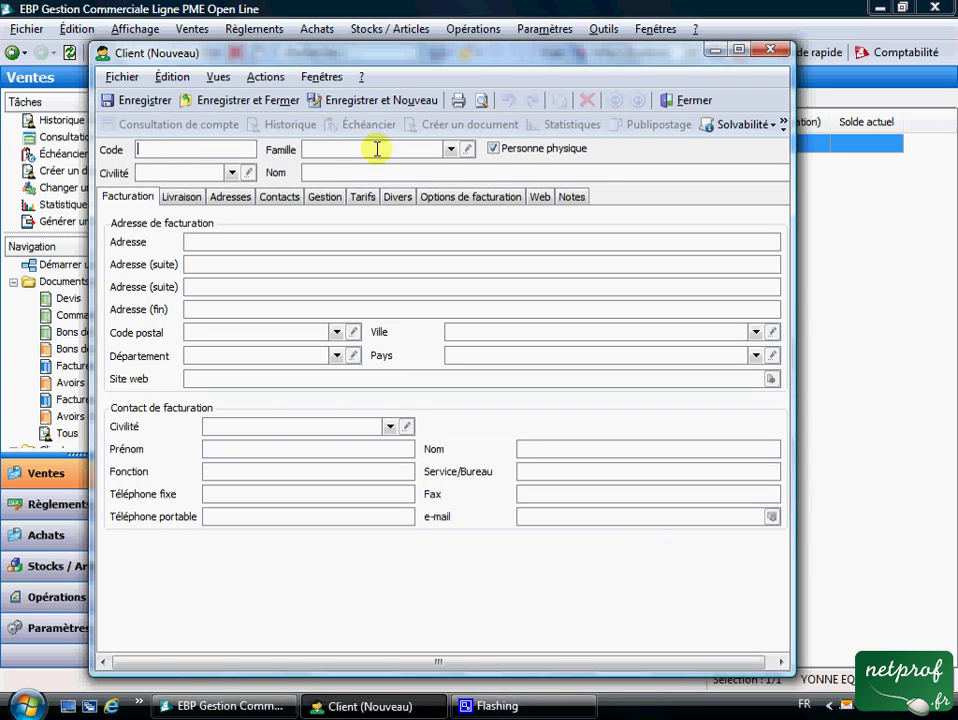
left_click(469, 149)
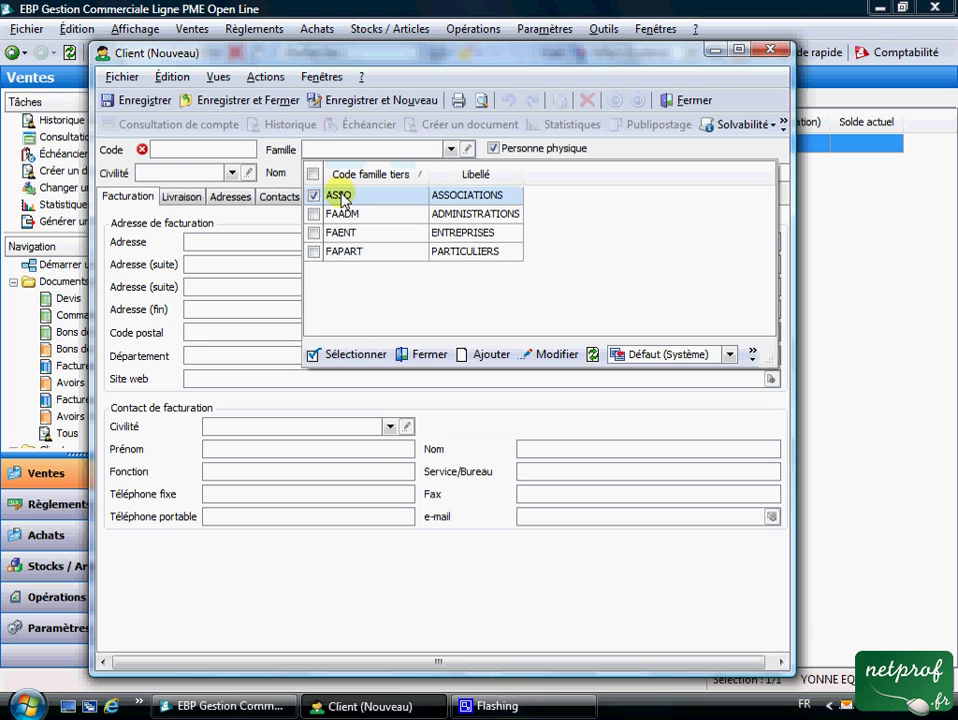
left_click(451, 149)
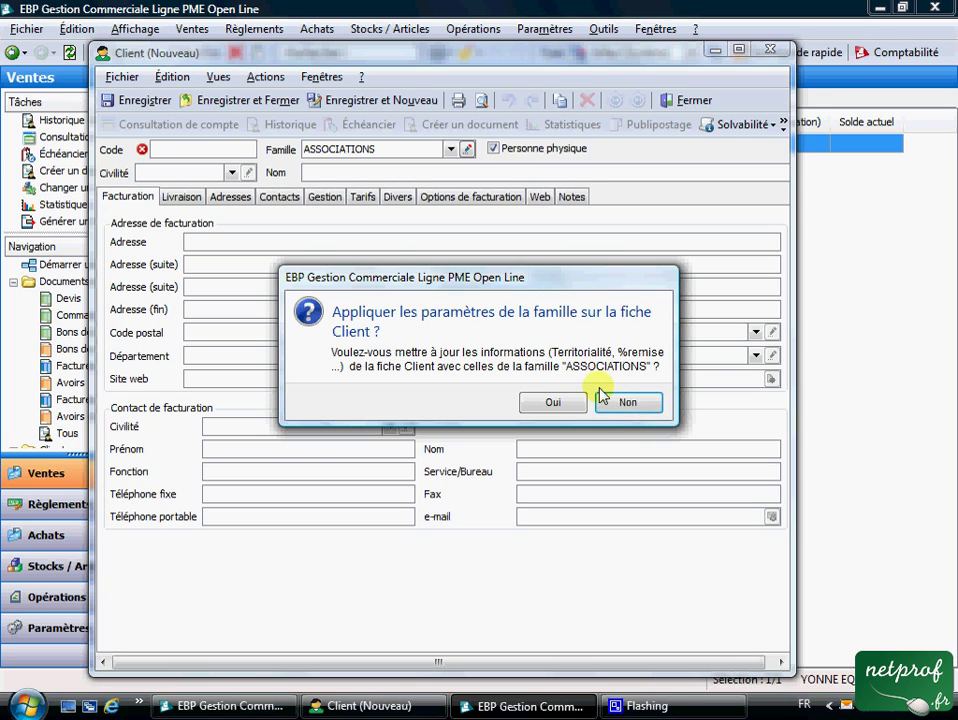
left_click(628, 403)
- Clear the family assigned to the new client record
left_click(451, 149)
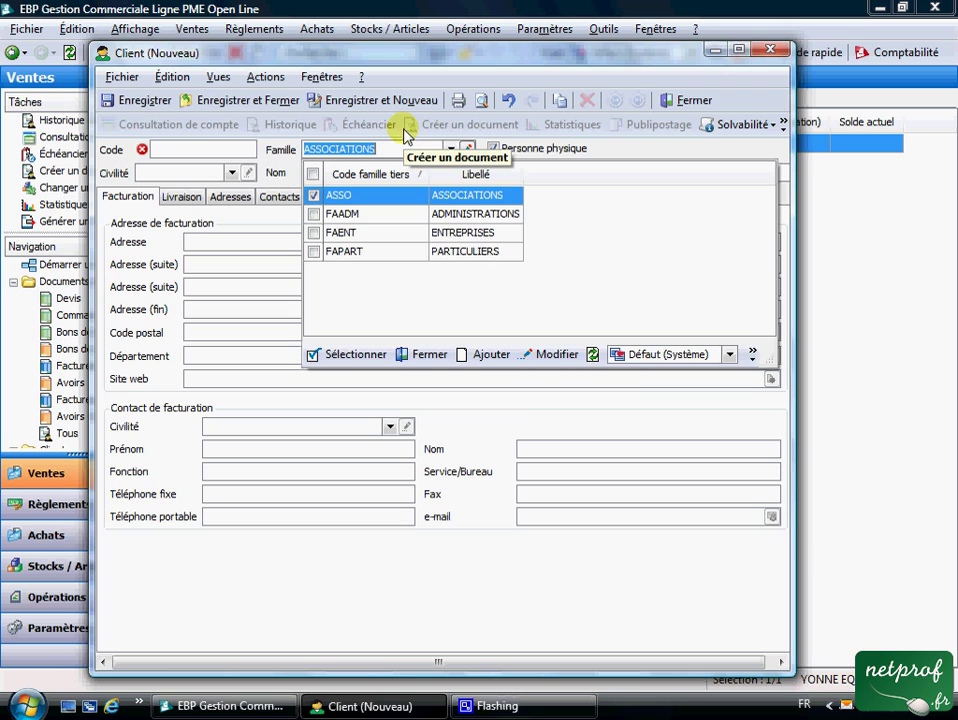
key("Delete")
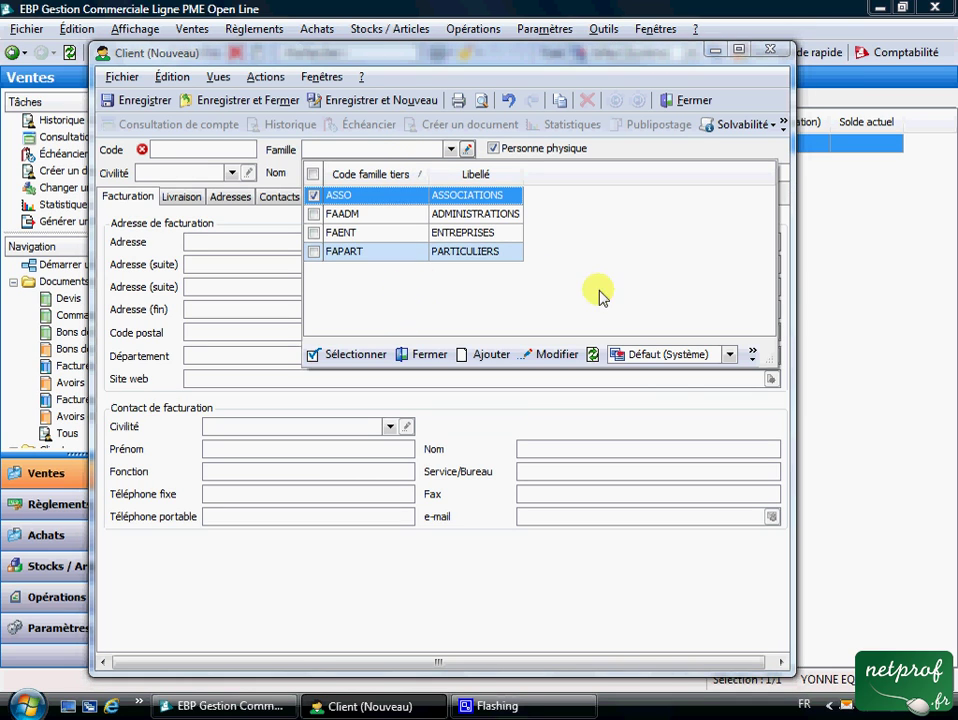
left_click(424, 355)
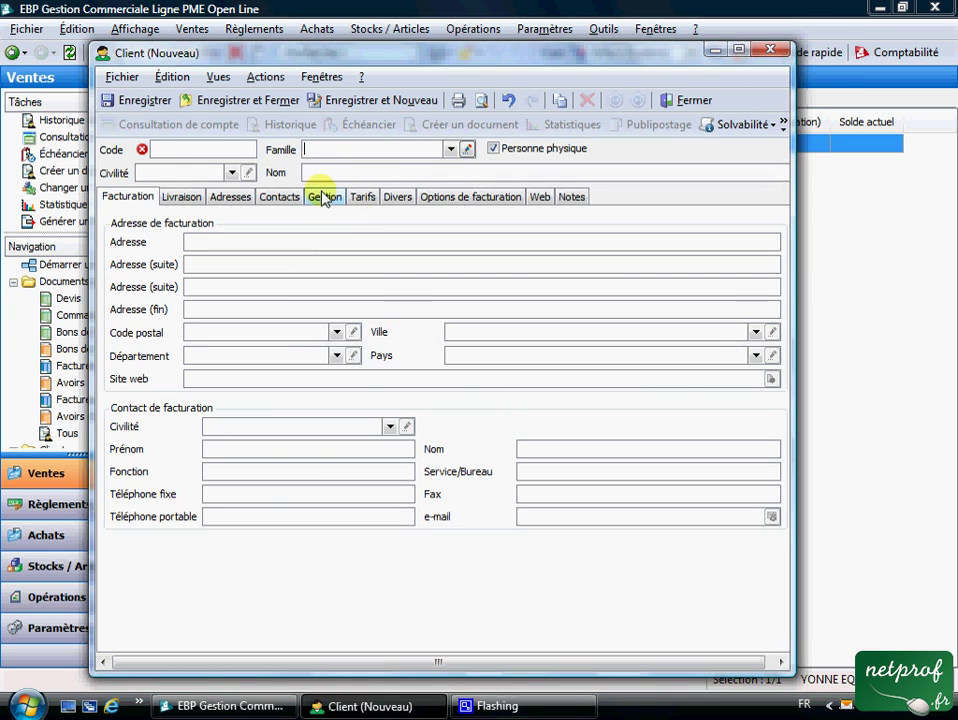
- Examine the Civilité choices and the delivery and billing fields of the new client record, and close it without saving
mouse_move(144, 152)
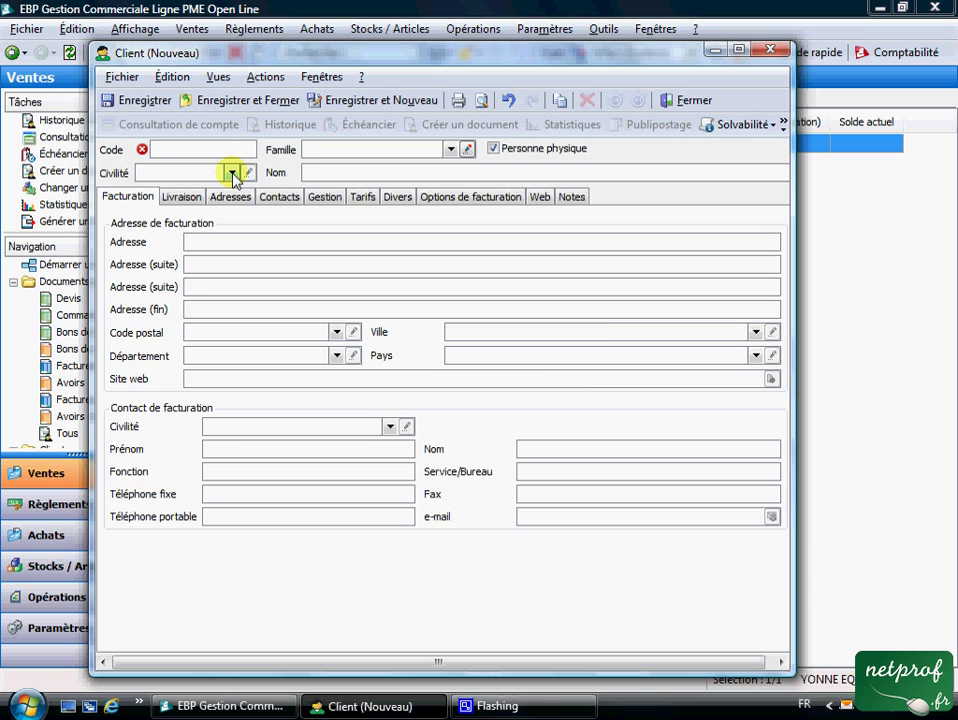
left_click(232, 173)
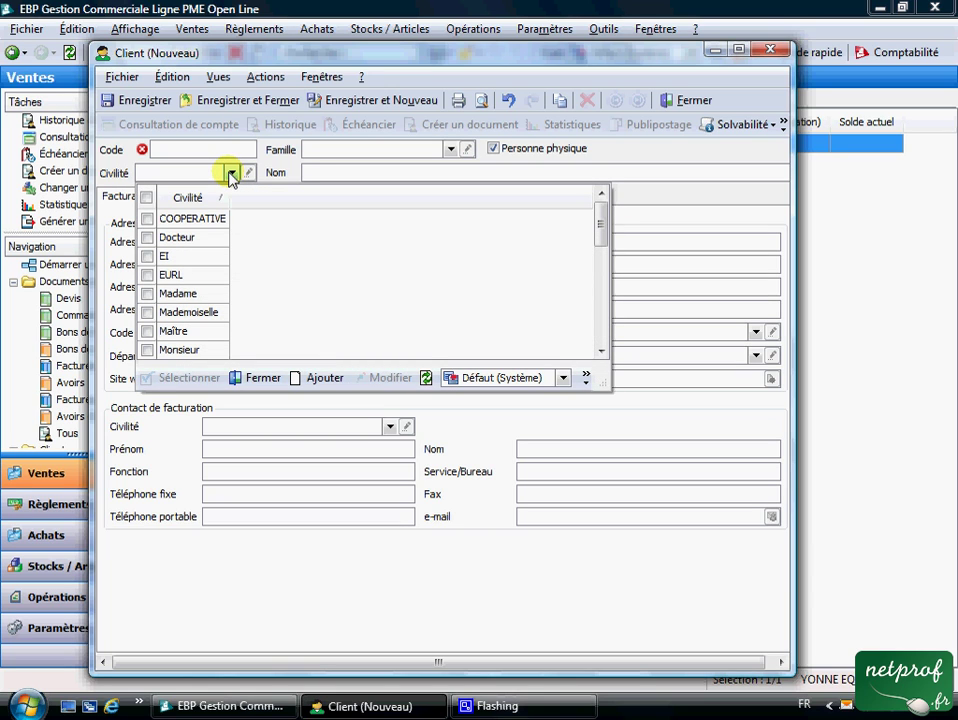
left_click(232, 174)
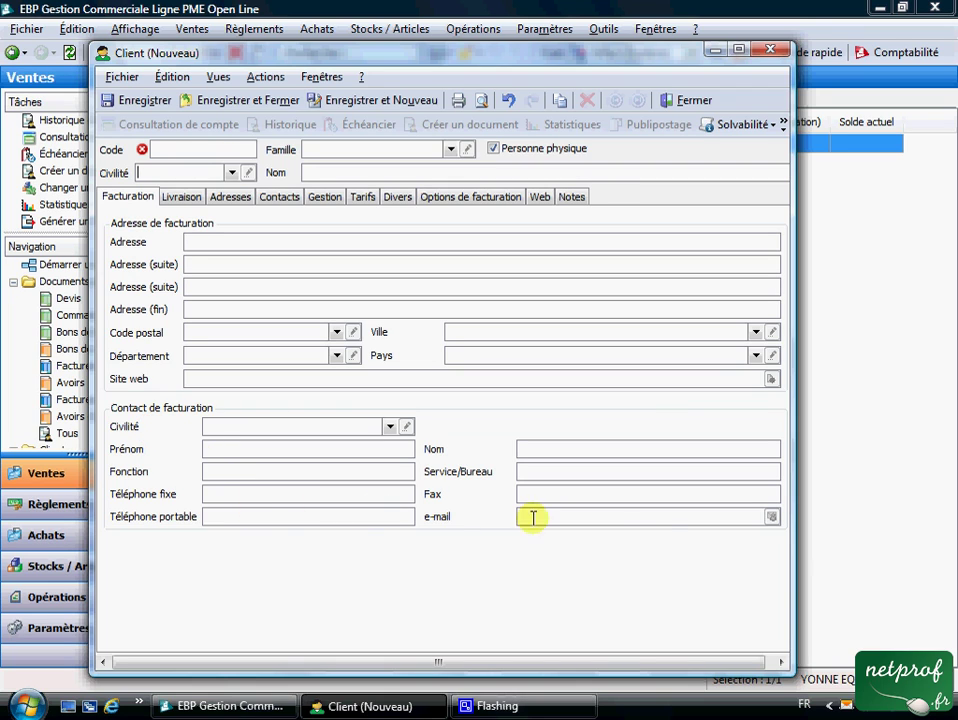
left_click(176, 198)
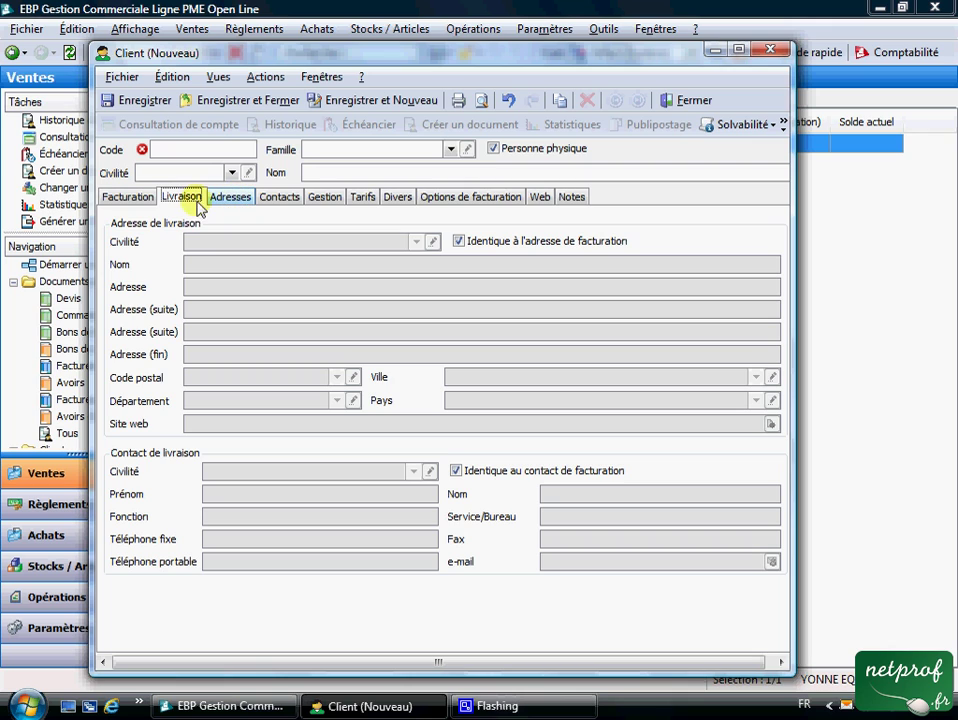
left_click(125, 199)
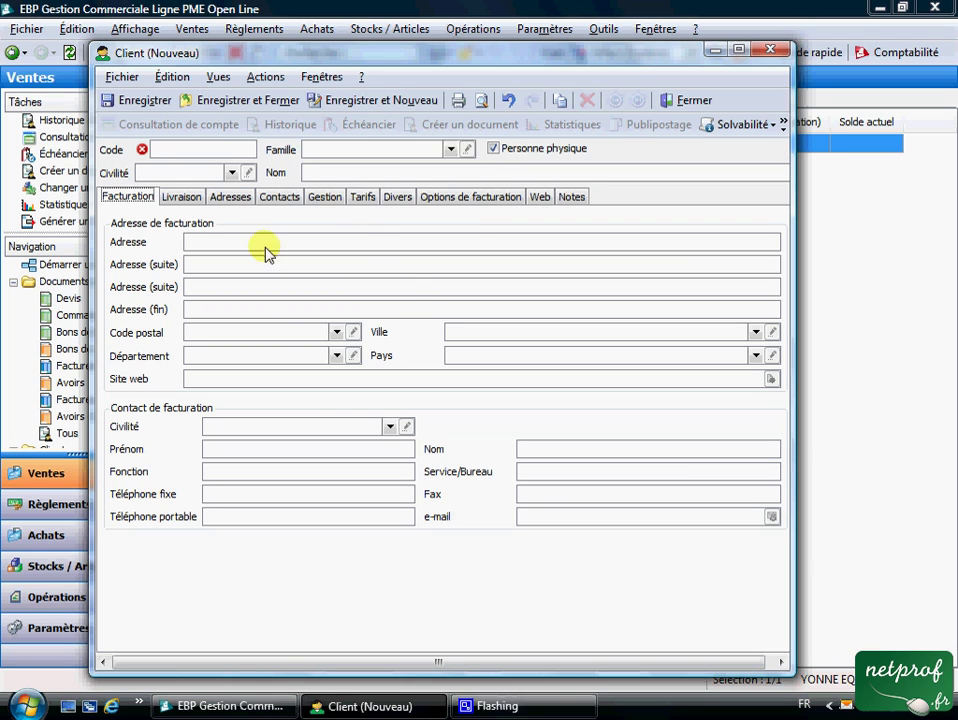
left_click(693, 100)
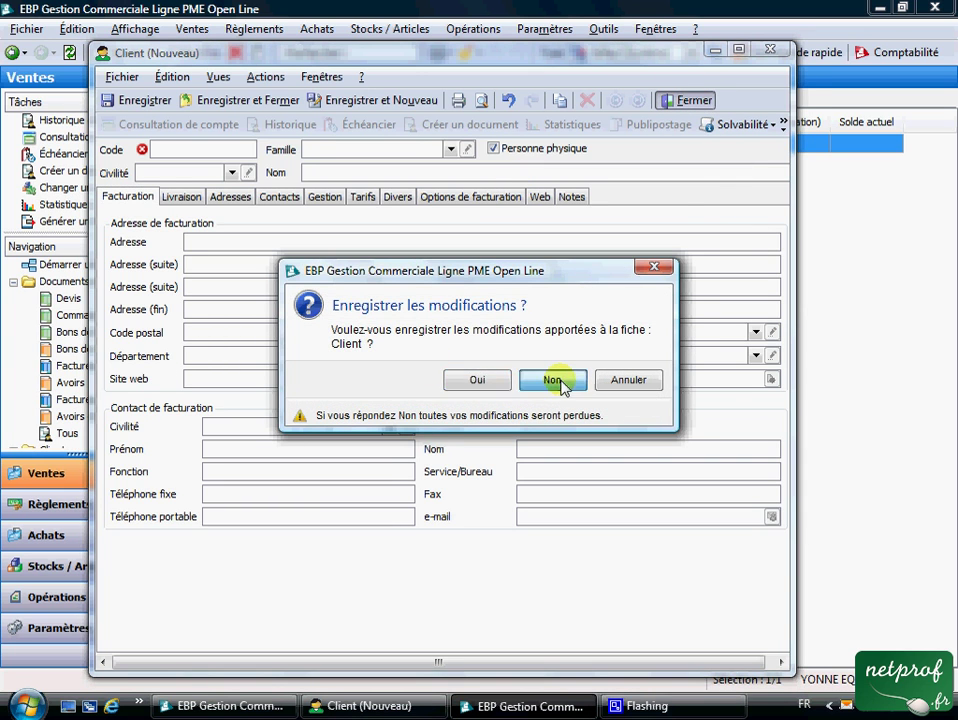
left_click(552, 381)
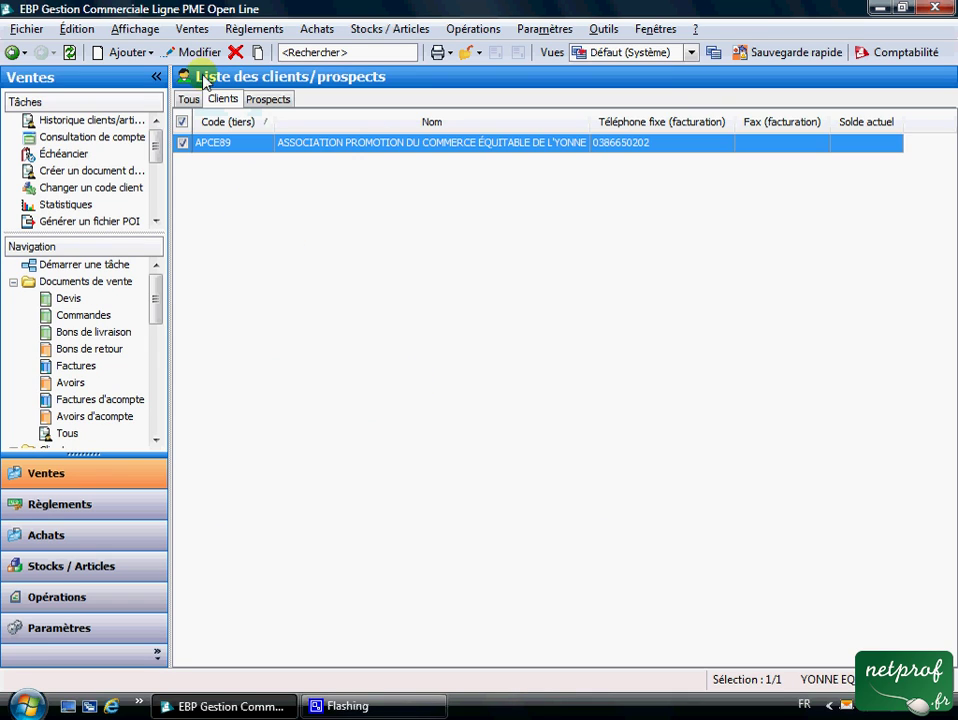
- Open the record of ASSOCIATION PROMOTION DU COMMERCE ÉQUITABLE DE L'YONNE and review its delivery, address, contact and management details
double_click(360, 150)
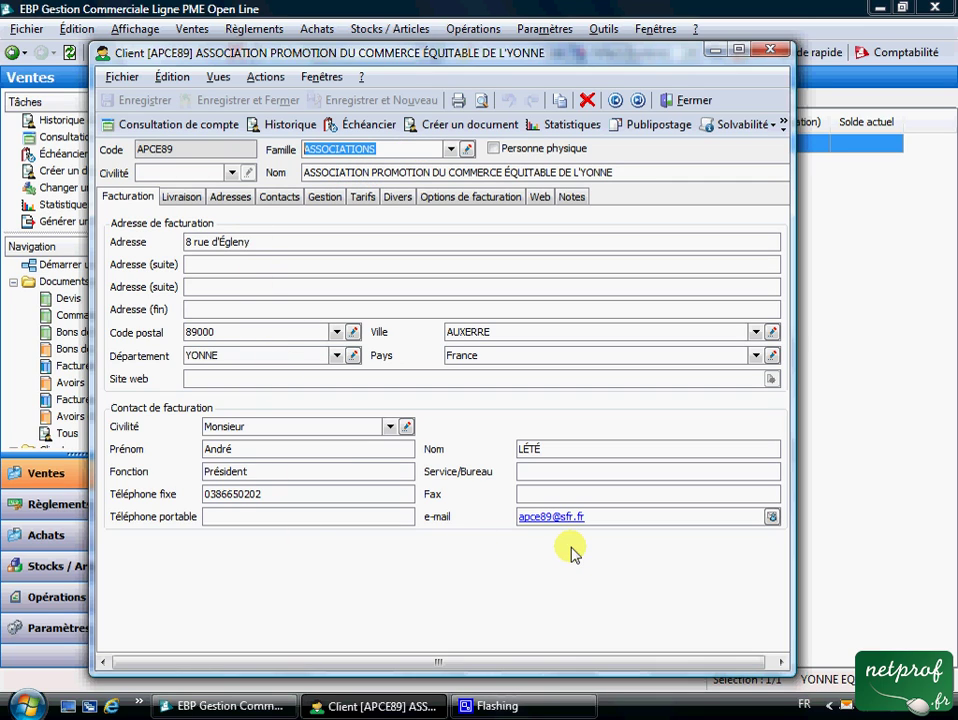
left_click(182, 197)
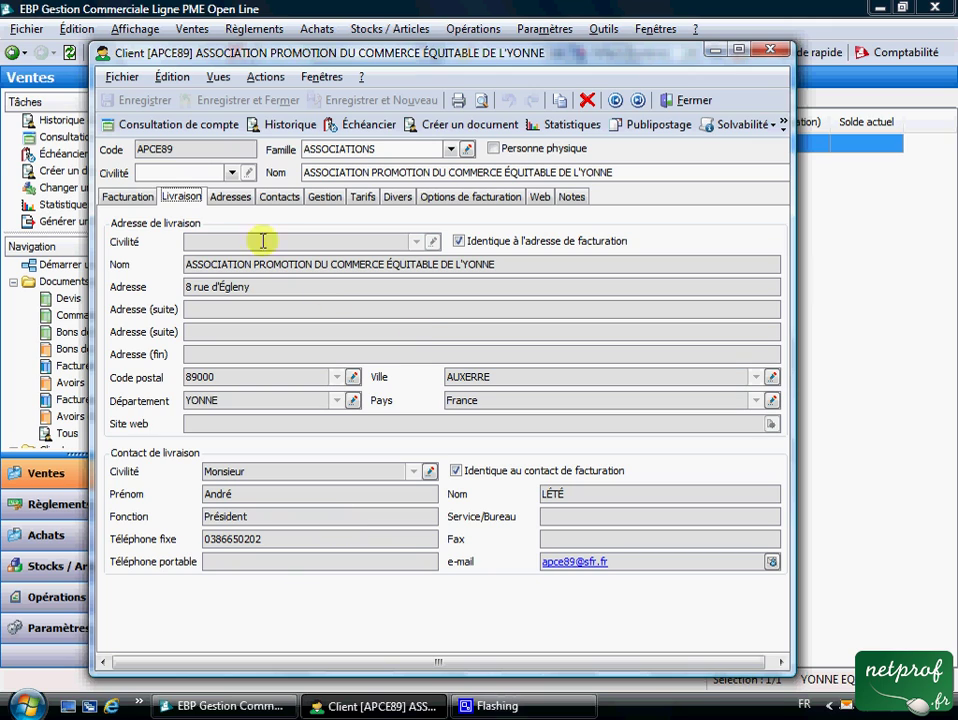
left_click(231, 198)
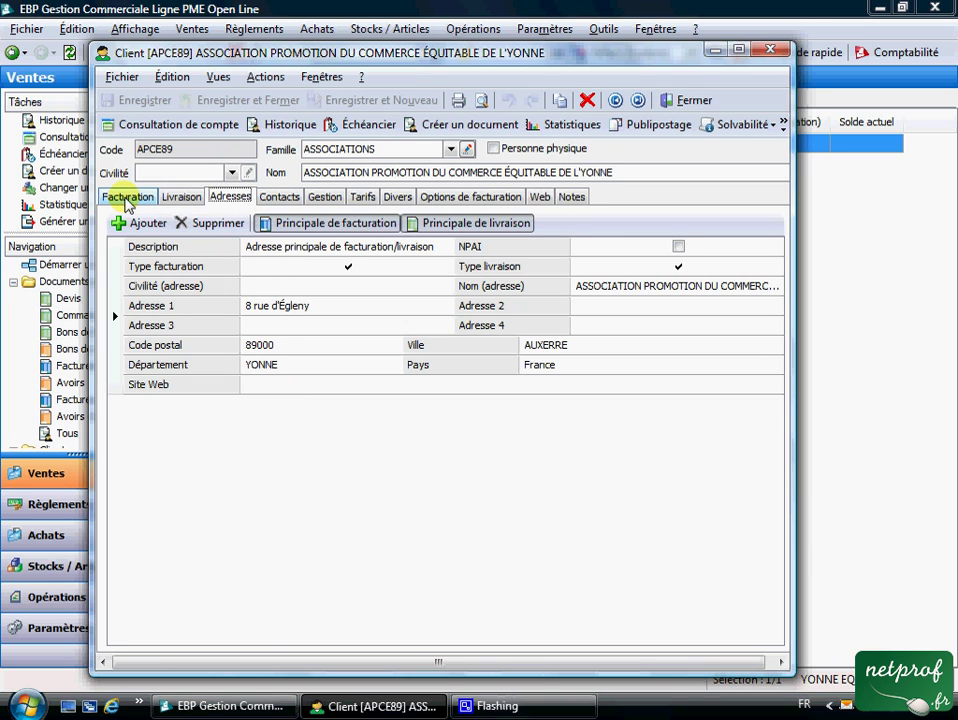
left_click(279, 198)
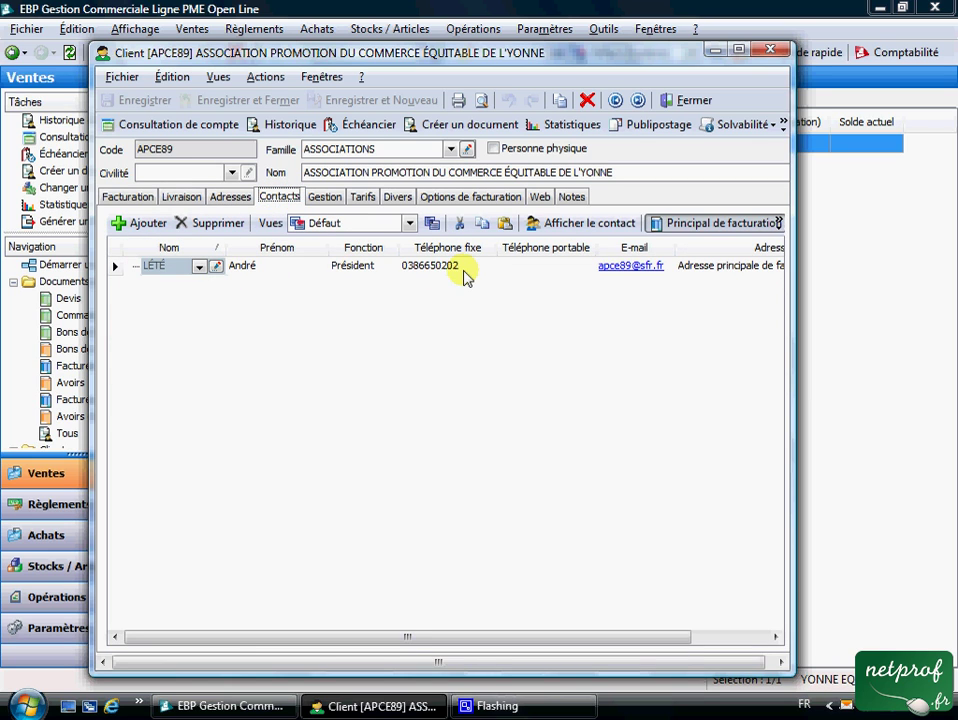
left_click(324, 197)
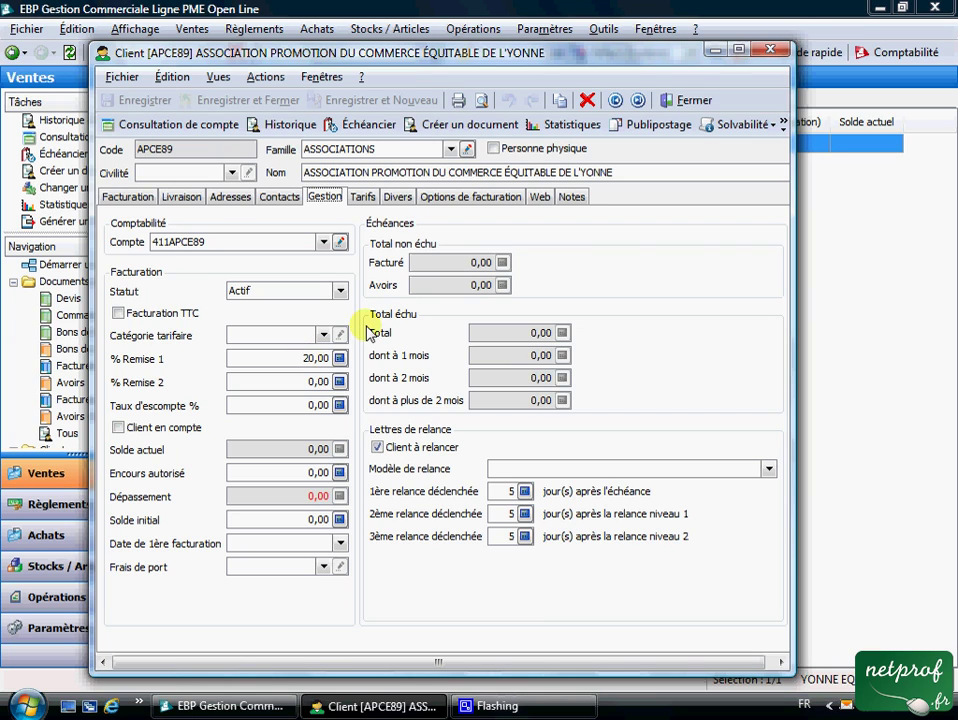
- Add a tariff line to the association's client record, and delete that tariff
left_click(364, 196)
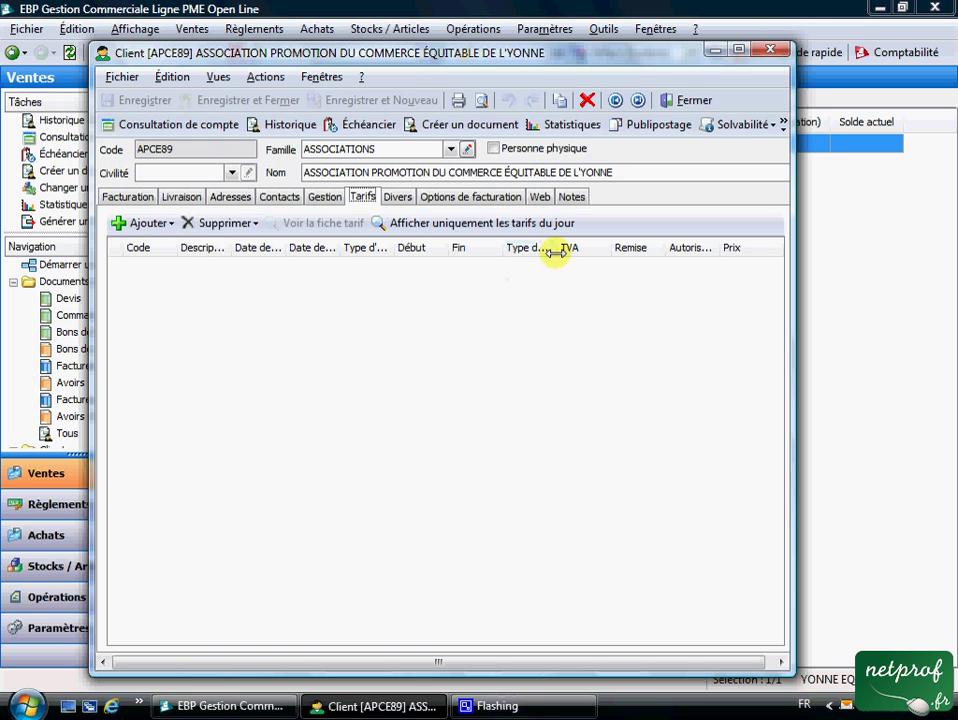
left_click(164, 226)
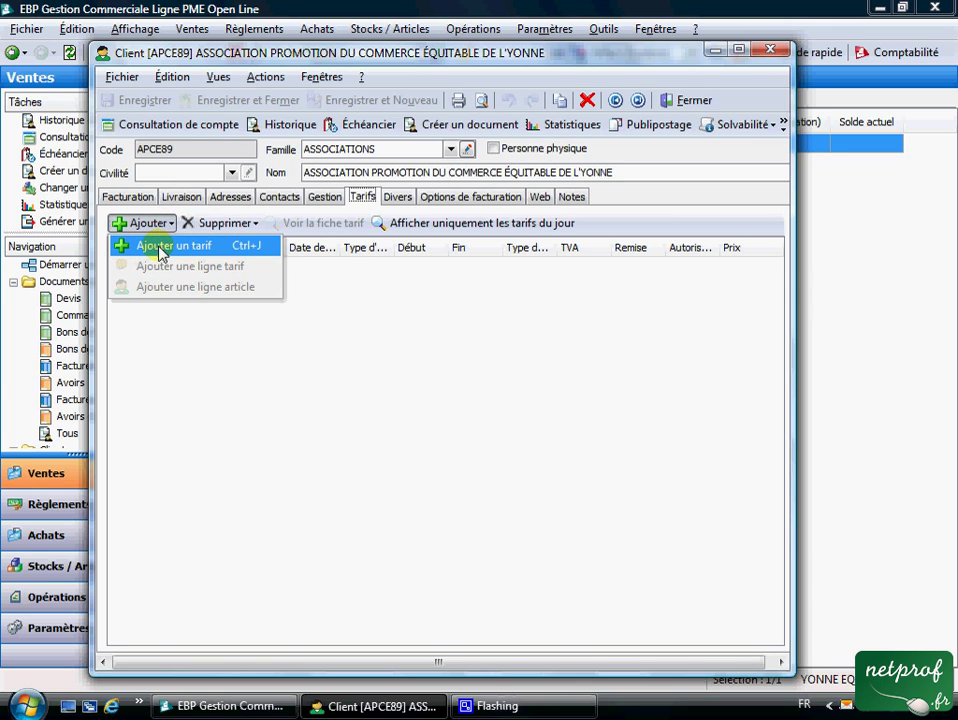
left_click(162, 250)
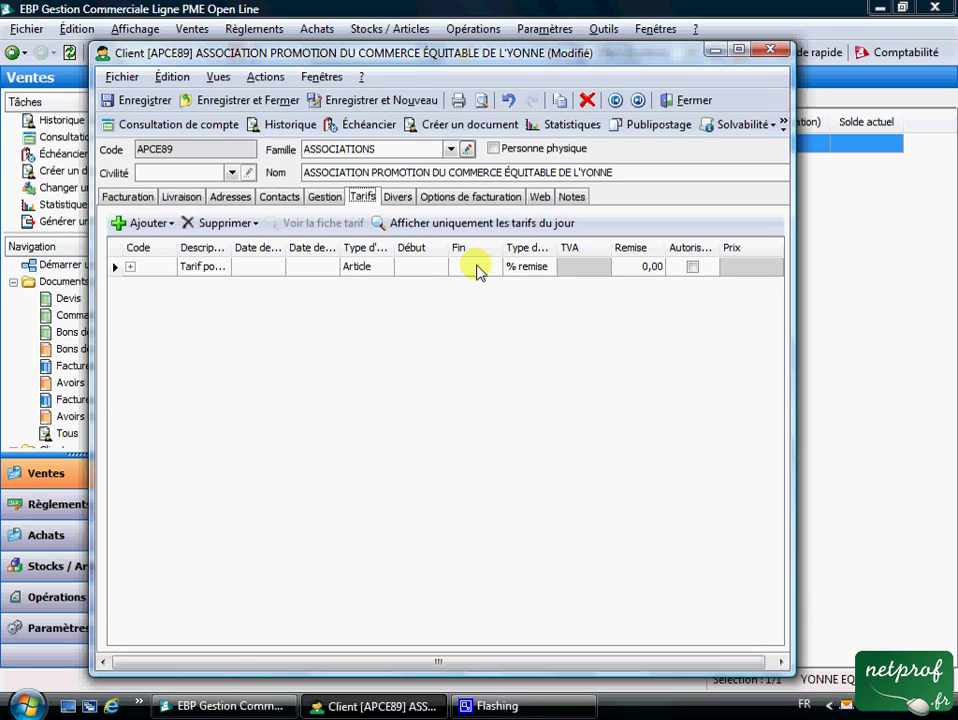
left_click(216, 223)
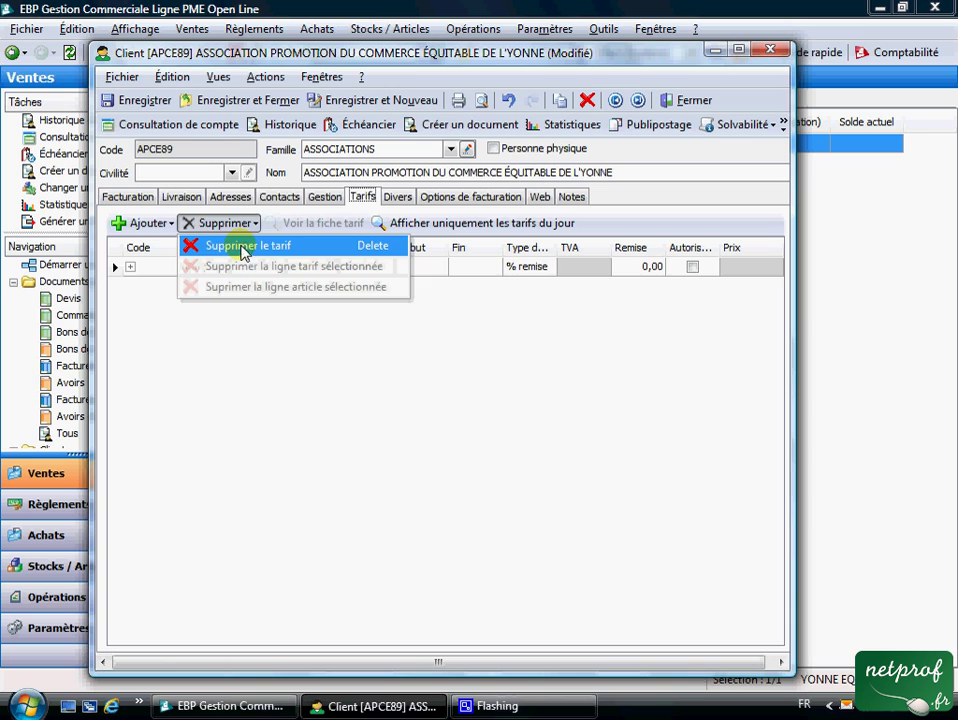
left_click(240, 247)
- Review the miscellaneous and billing details of the association's record, and close it without saving the changes
left_click(396, 198)
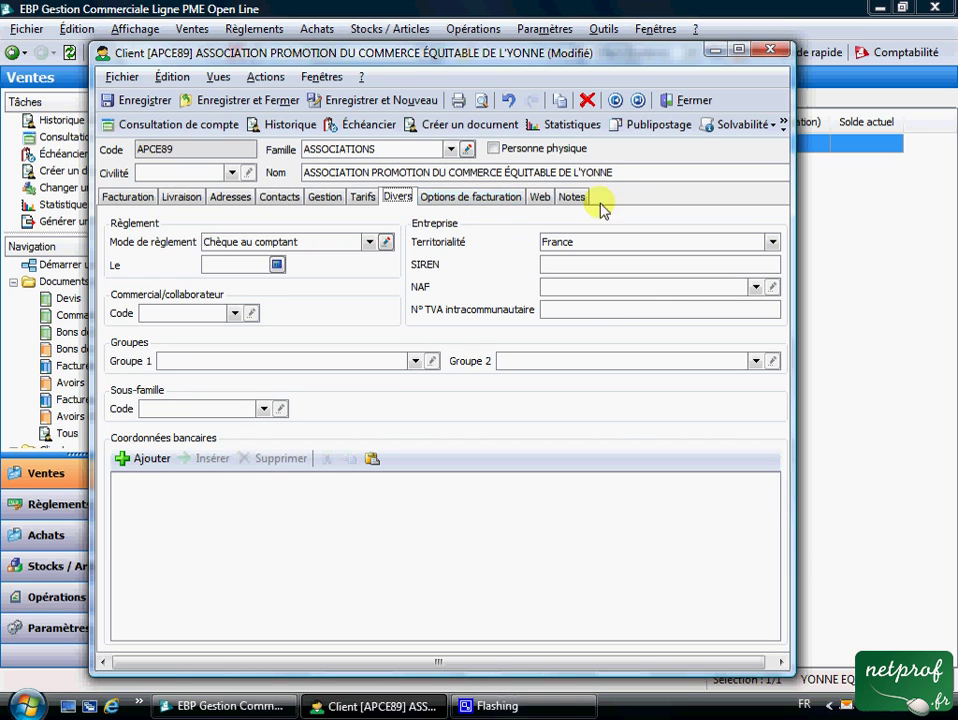
left_click(131, 198)
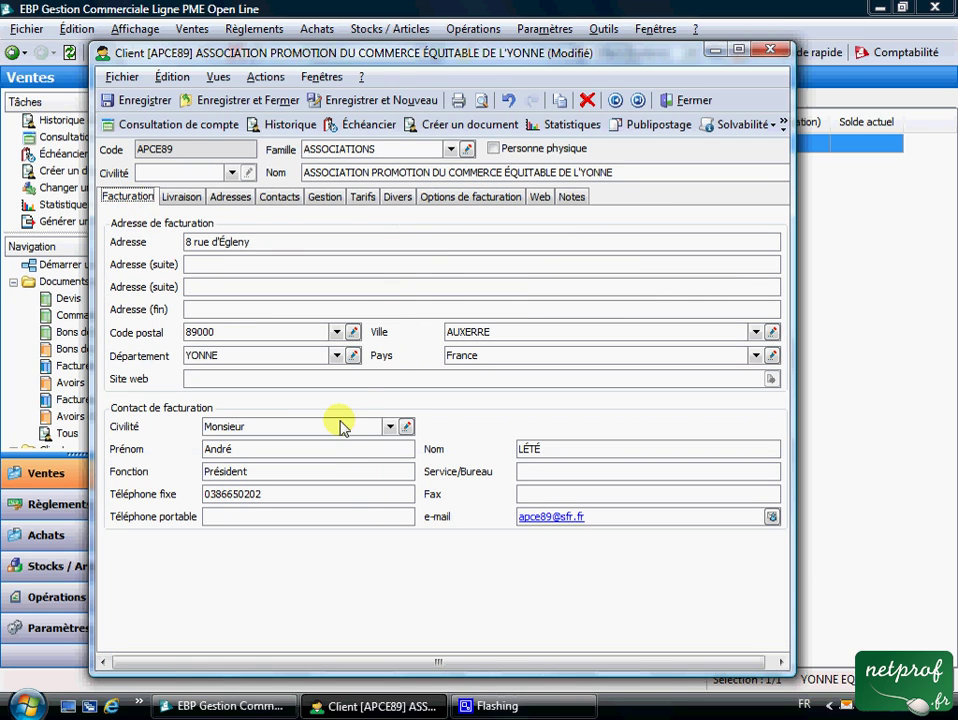
left_click(693, 102)
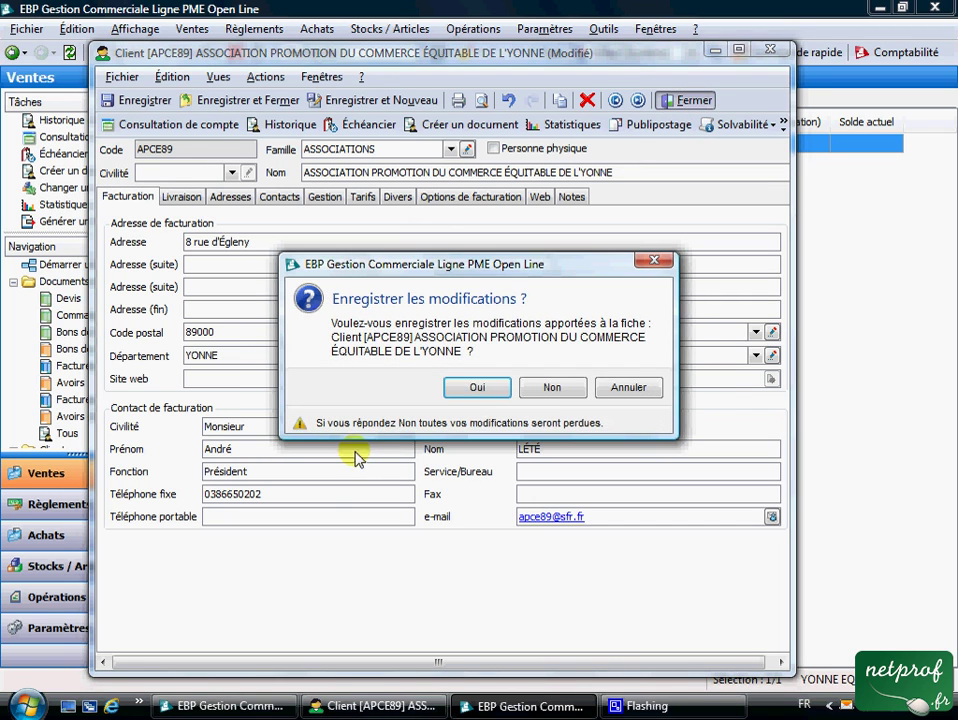
left_click(540, 398)
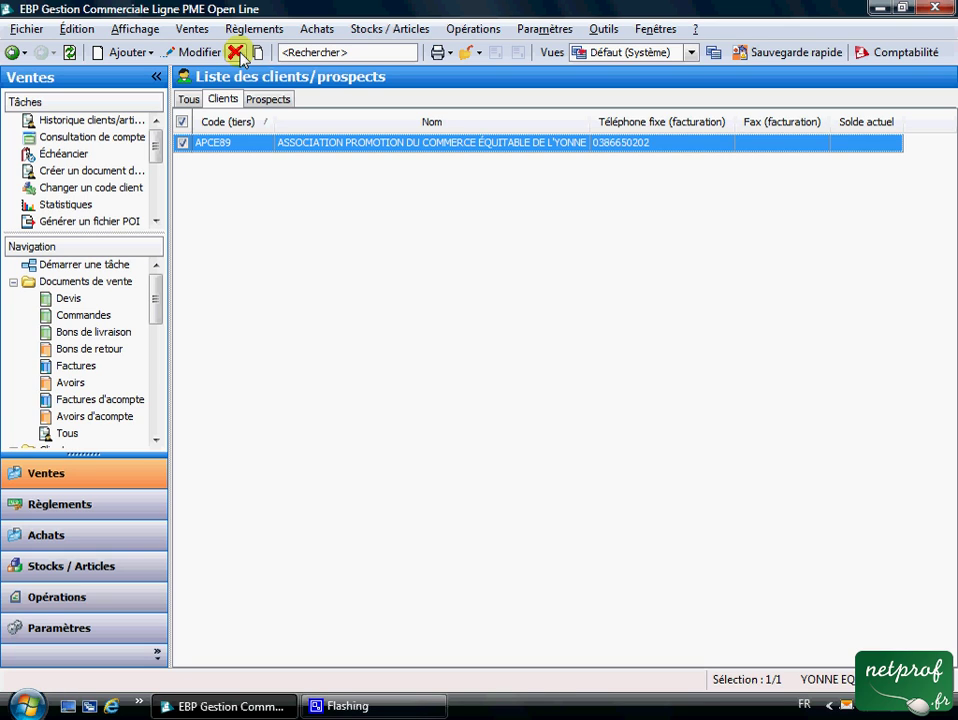
- Preview the printed Fiche client of ASSOCIATION PROMOTION DU COMMERCE ÉQUITABLE DE L'YONNE from its record, and close both the preview and the record
left_click(438, 52)
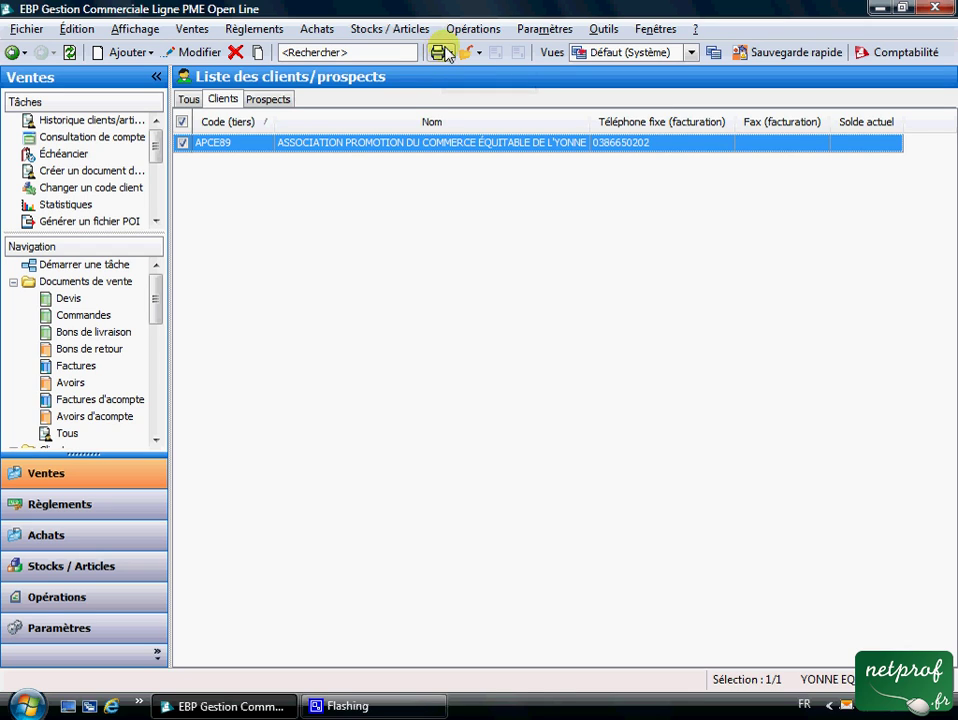
double_click(365, 148)
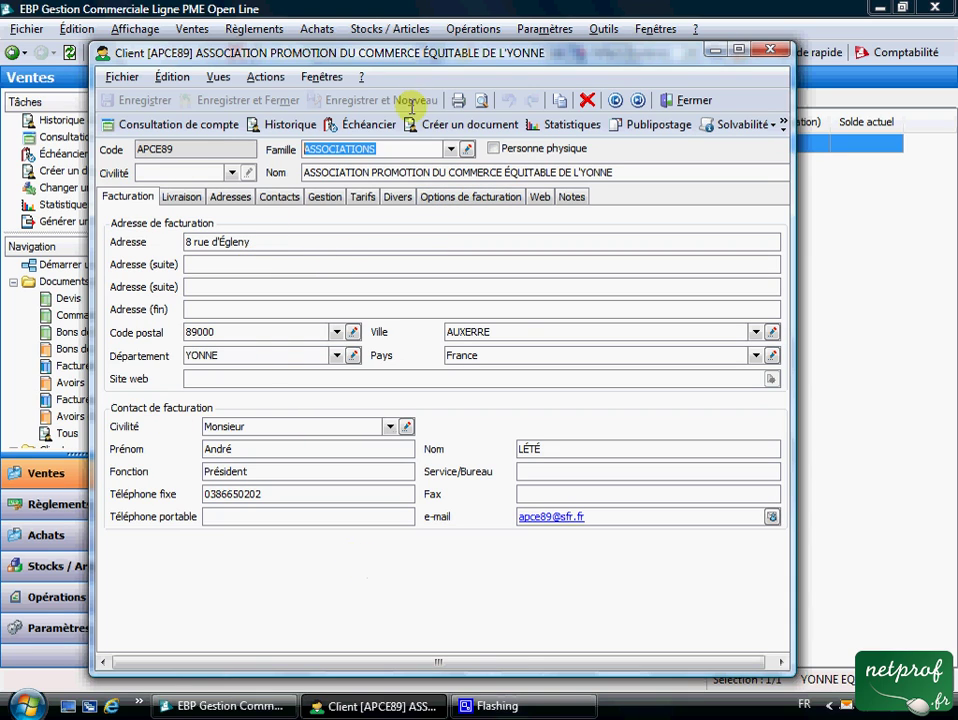
left_click(482, 101)
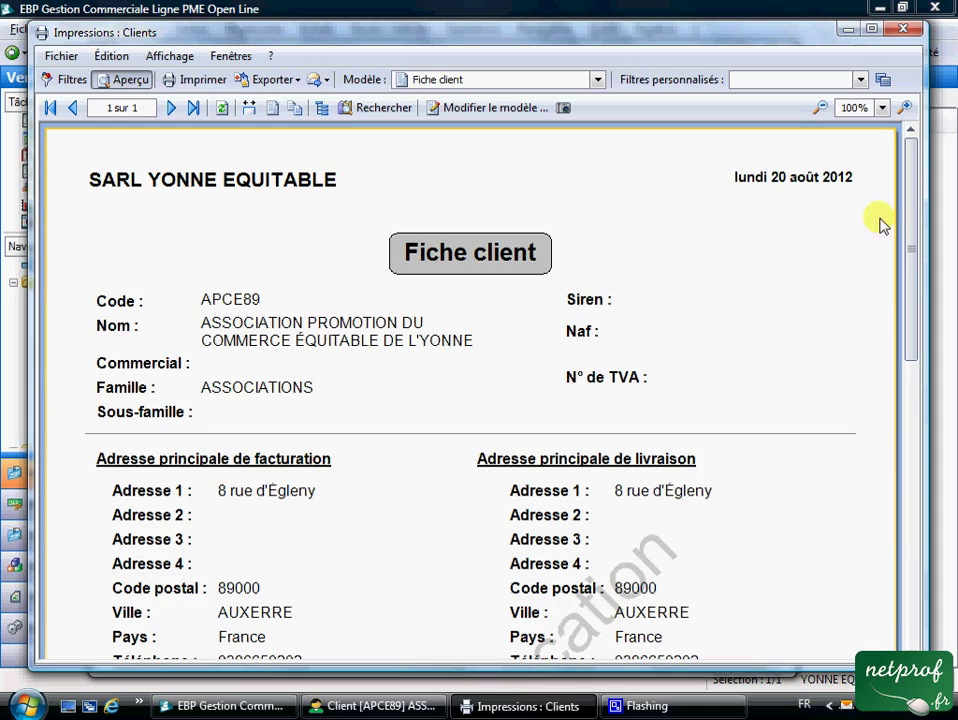
left_click_drag(911, 199, 909, 167)
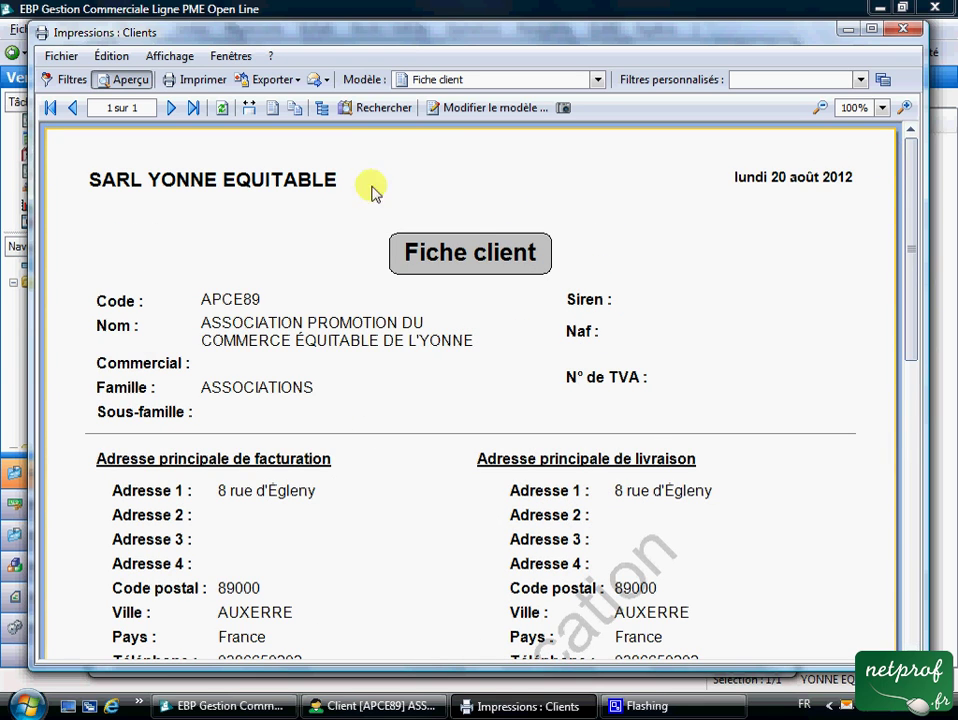
left_click(901, 31)
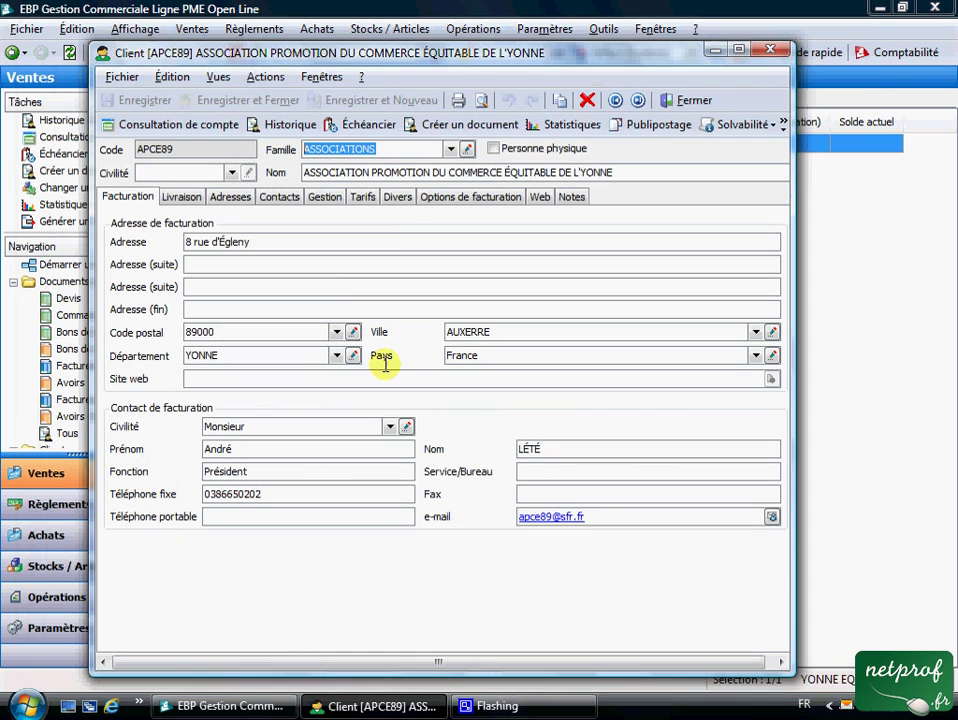
left_click(690, 101)
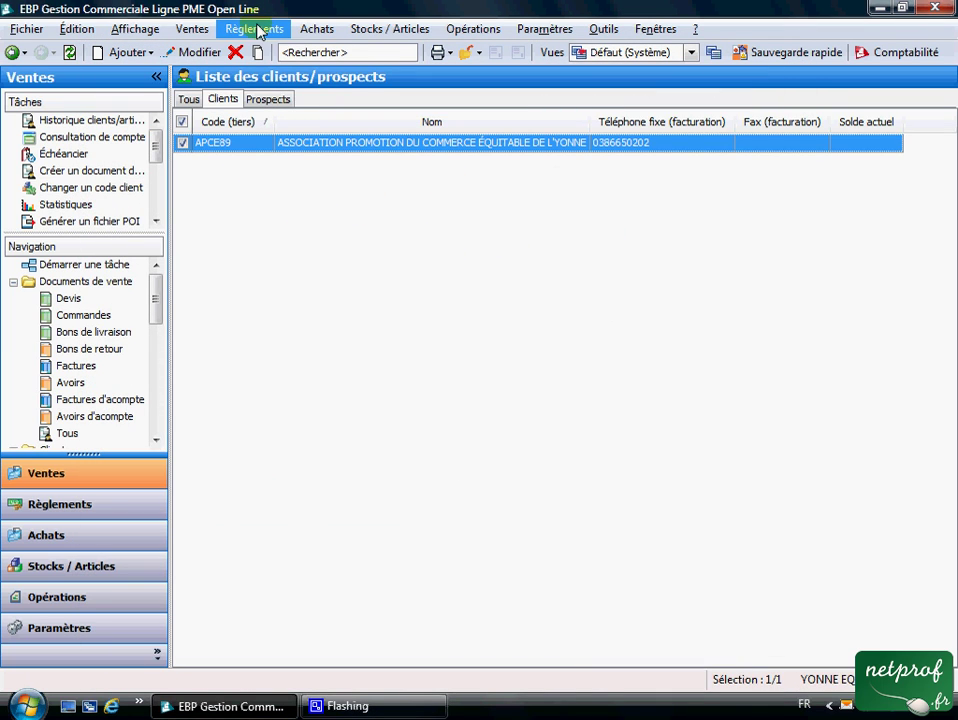
- Review the filters of the sales print-out for Clients, close the print window, and return to the Écran de démarrage
left_click(193, 30)
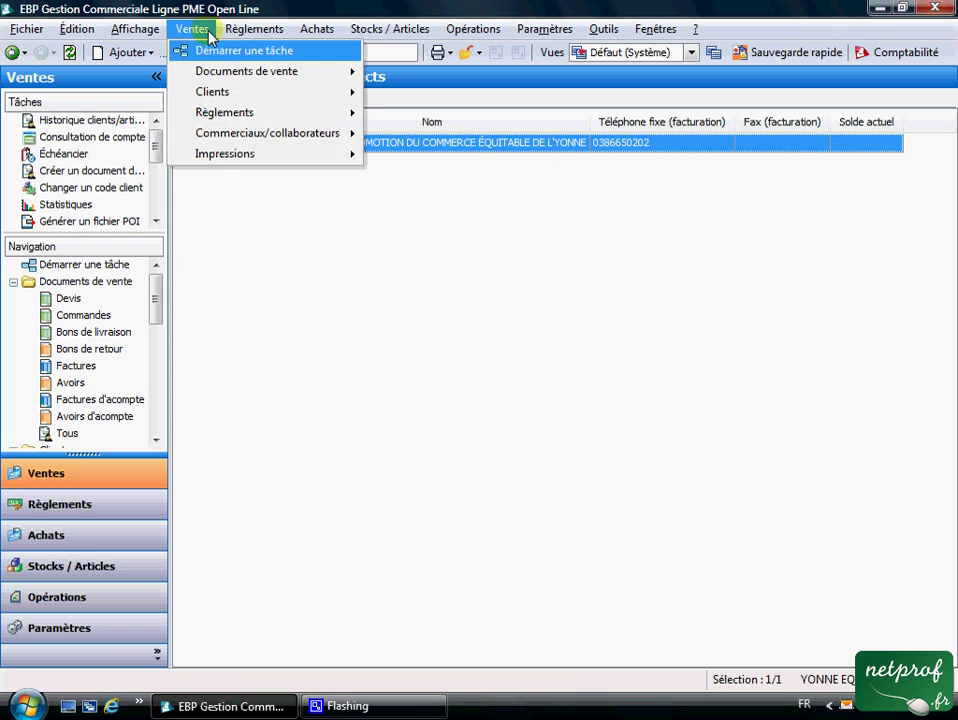
mouse_move(230, 160)
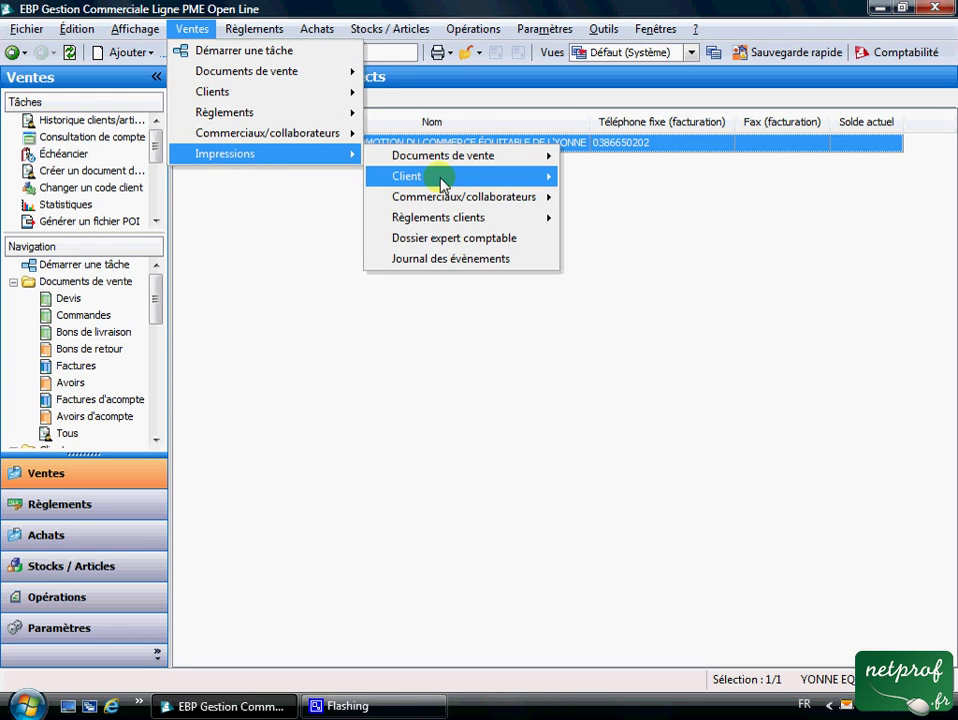
mouse_move(438, 178)
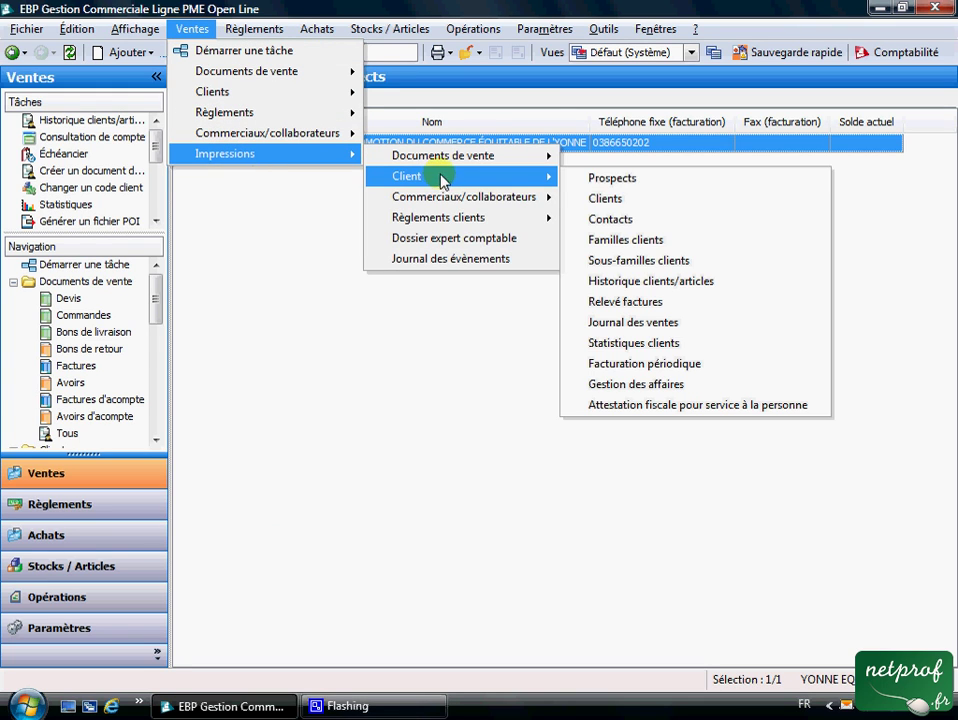
left_click(627, 206)
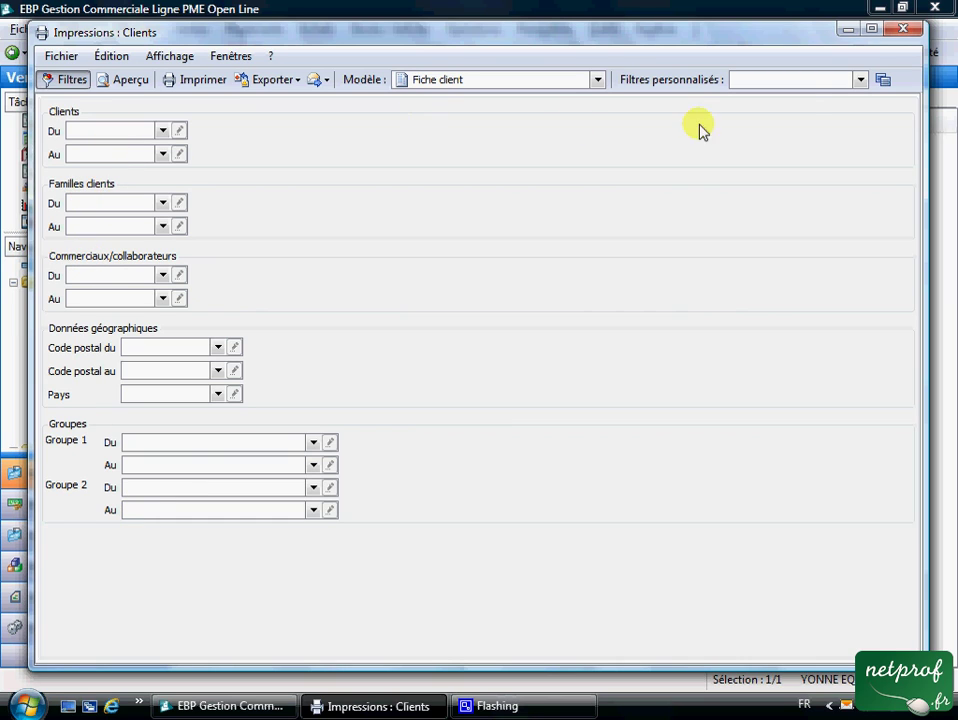
left_click(903, 28)
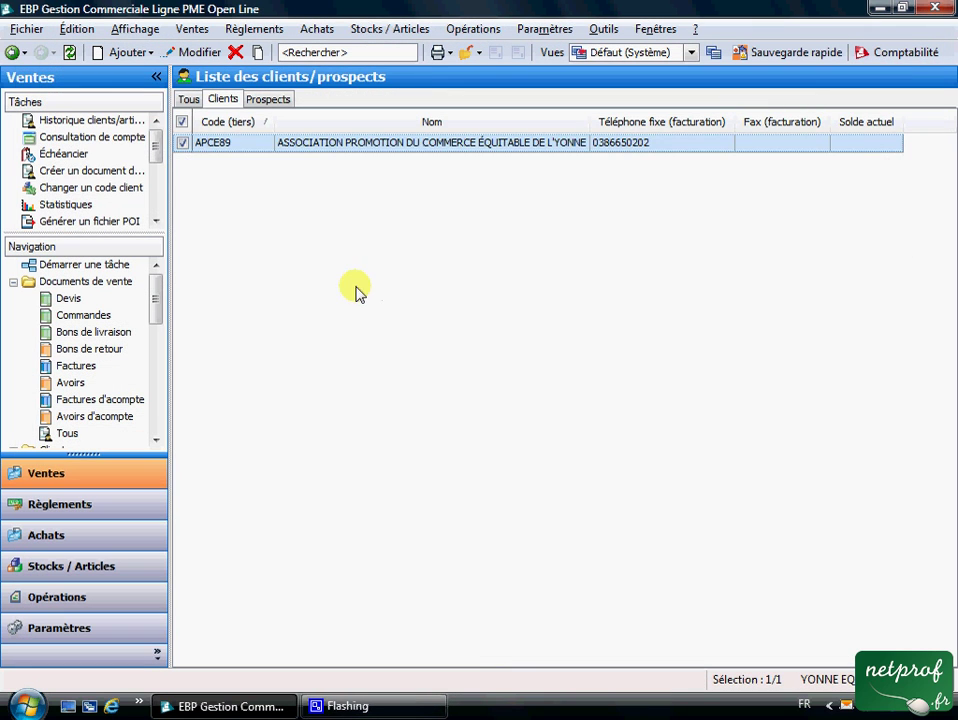
left_click(12, 52)
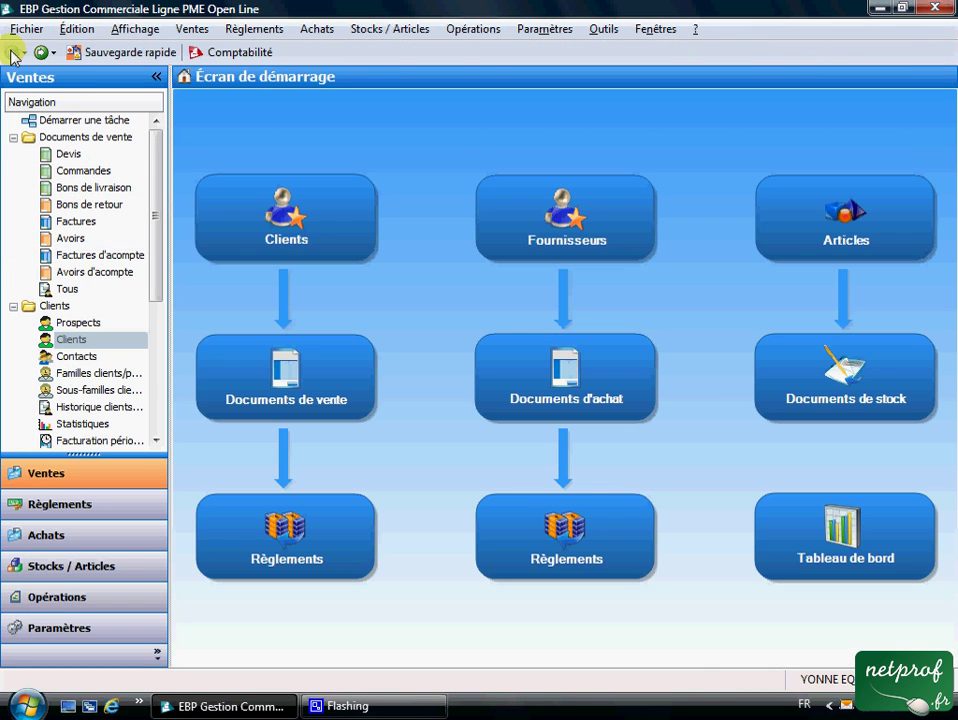